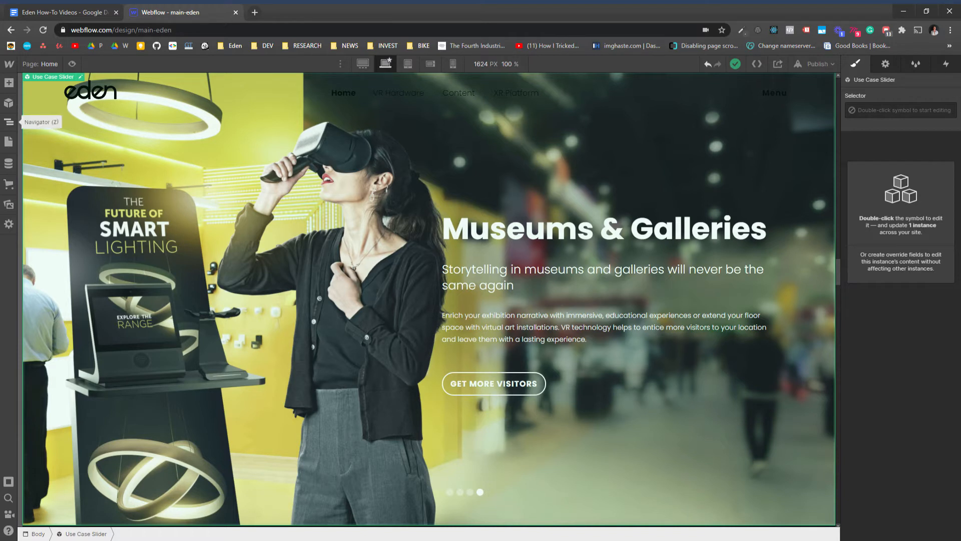
- Open the Use Case Slider symbol for editing from the page's element tree and collapse the elements nested inside the slider
click(9, 122)
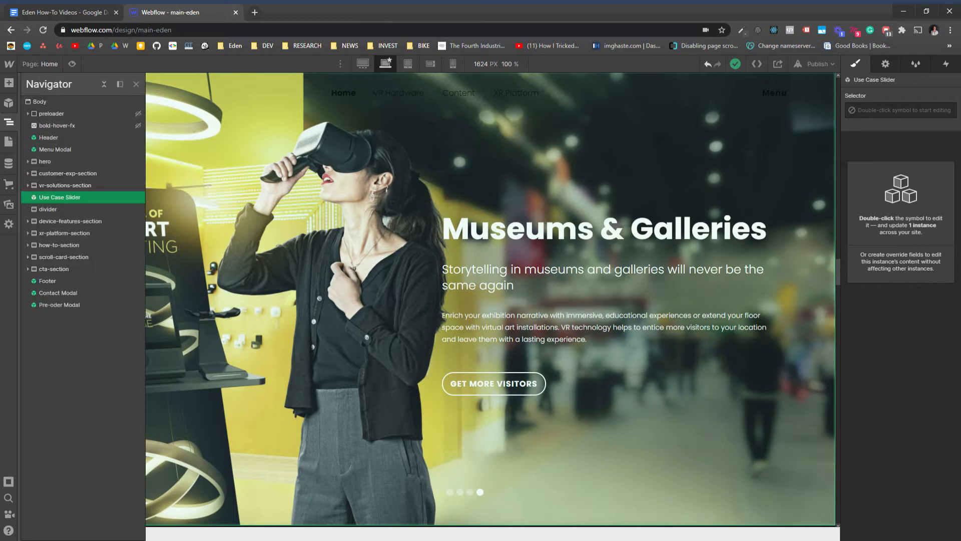
double_click(60, 197)
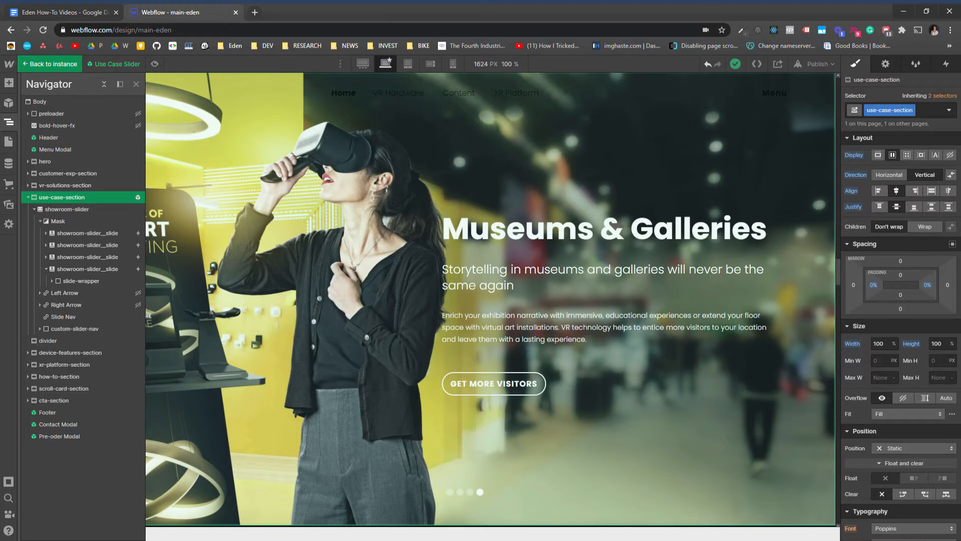
click(46, 269)
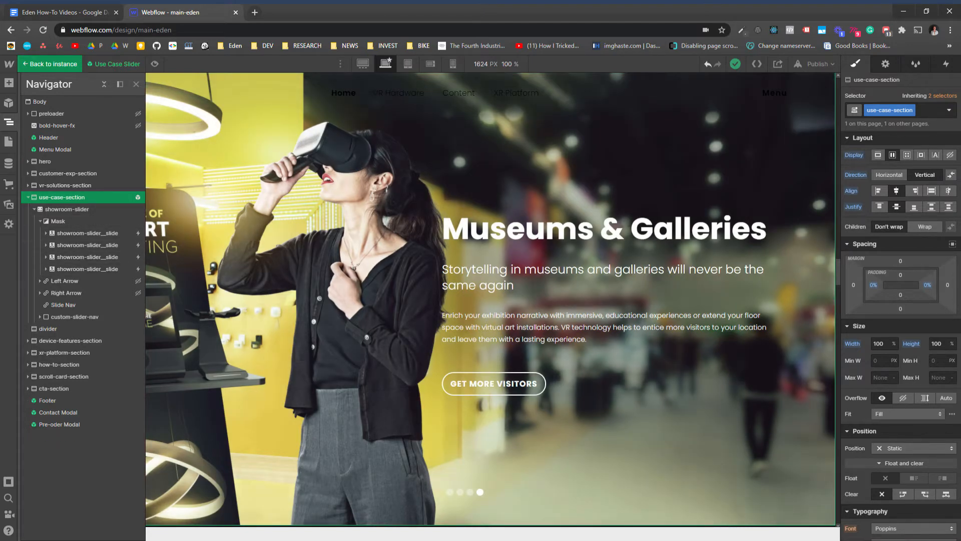
click(40, 221)
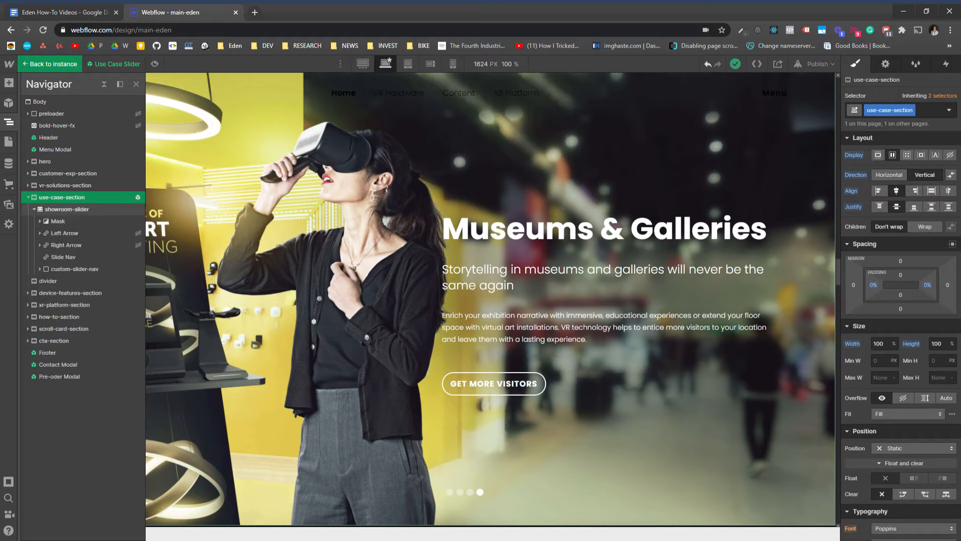
click(34, 209)
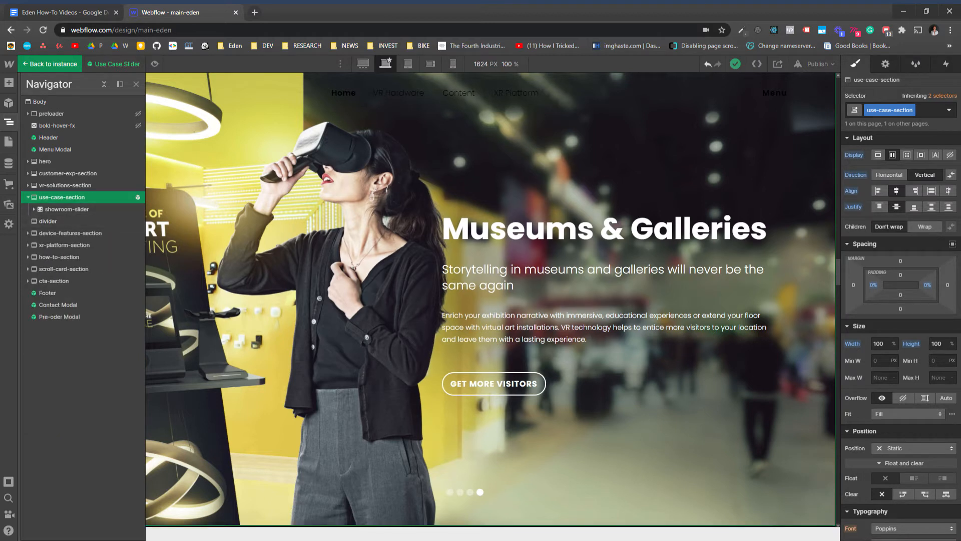
click(28, 197)
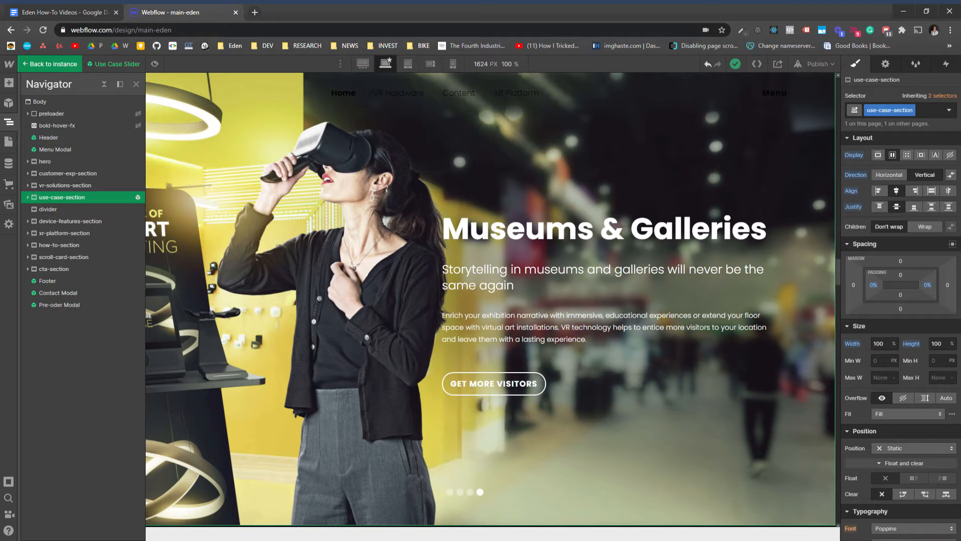
click(28, 198)
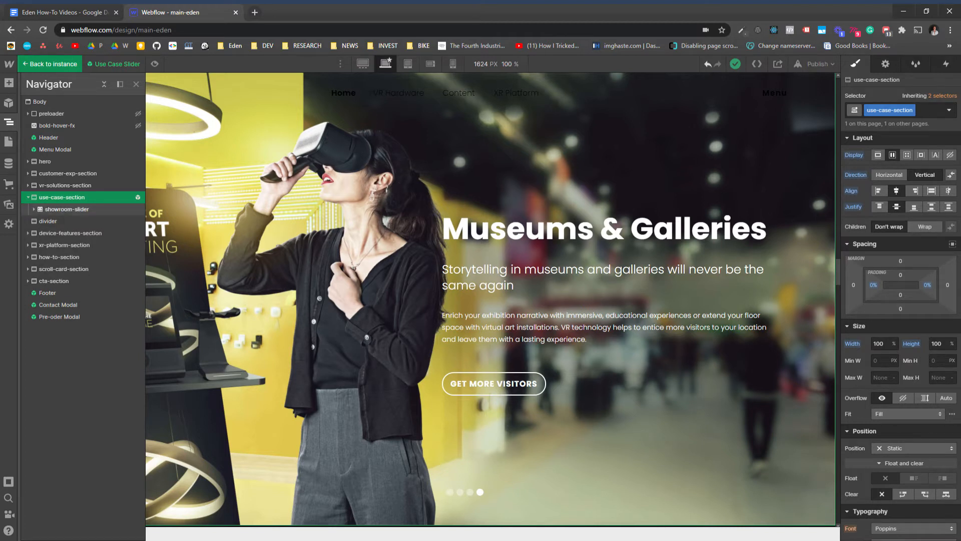
- Expand showroom-slider down to the slides in its Mask and duplicate the last showroom-slider__slide
click(66, 210)
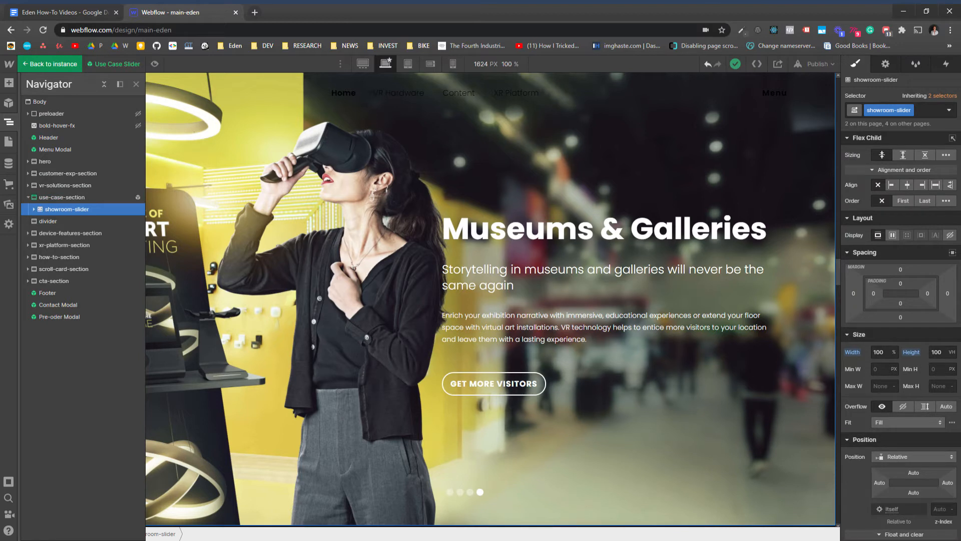
click(34, 209)
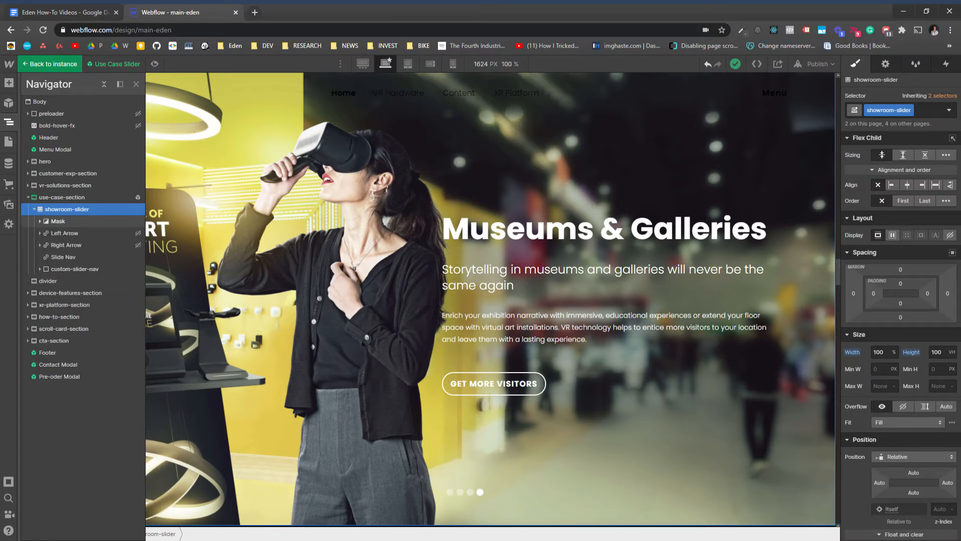
click(40, 221)
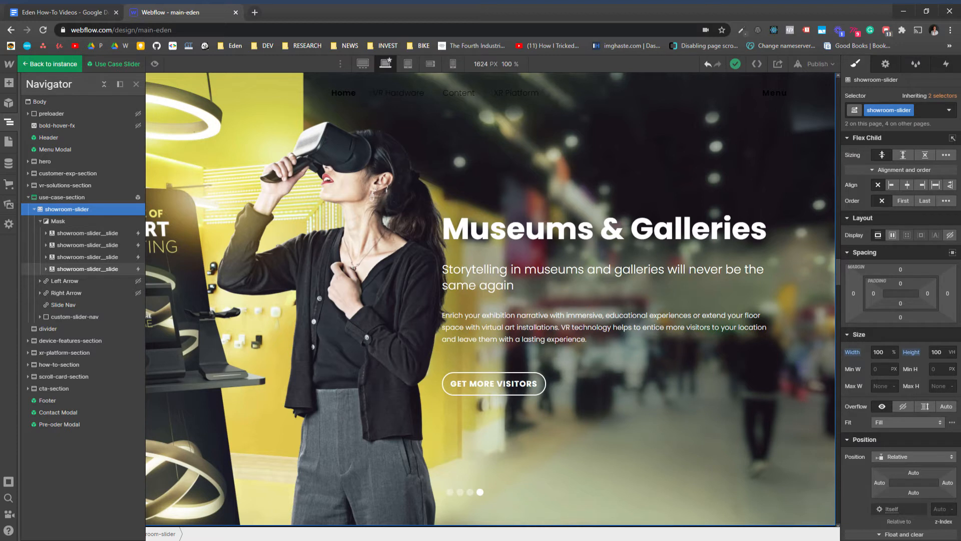
click(85, 269)
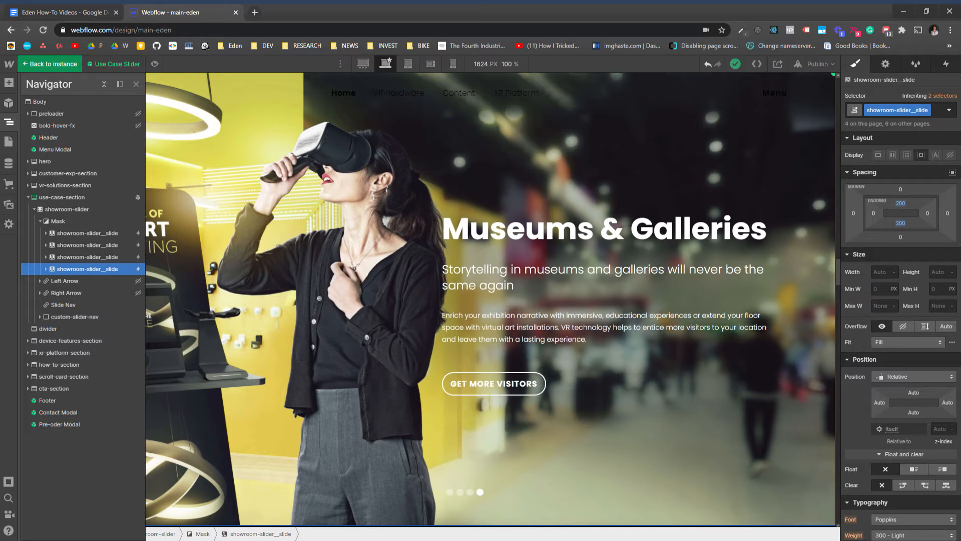
key(ctrl+d)
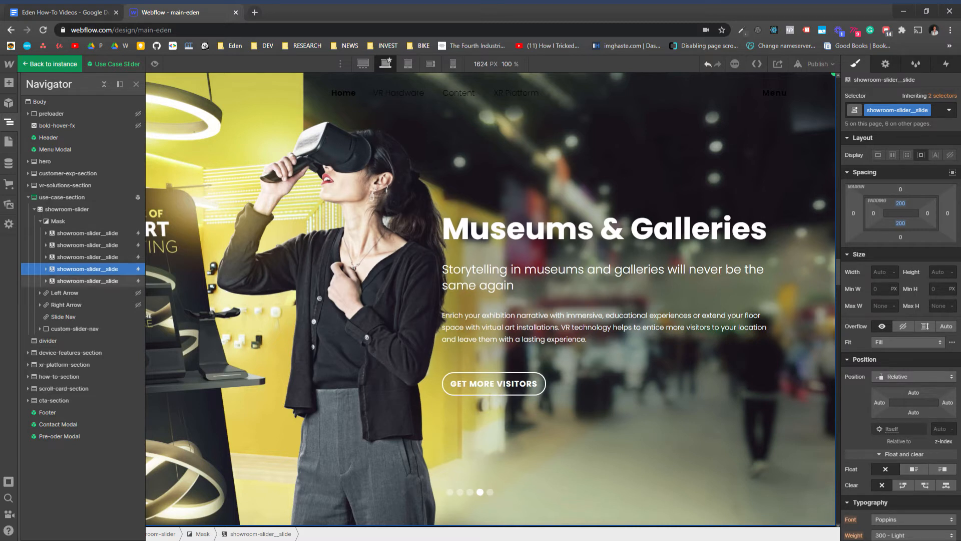
- Replace combo class 4 with combo class 5 on the slide-wrapper inside the new fifth slide
click(87, 281)
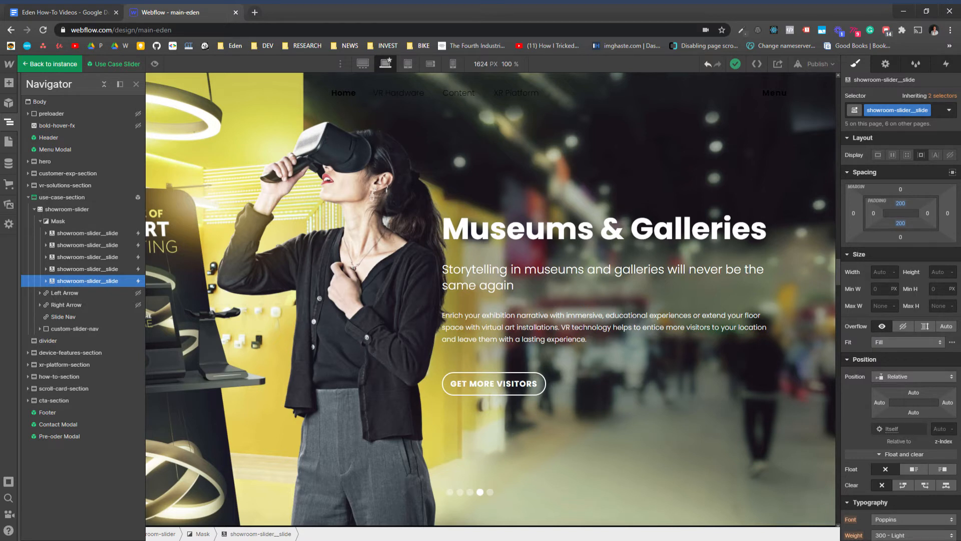
click(46, 281)
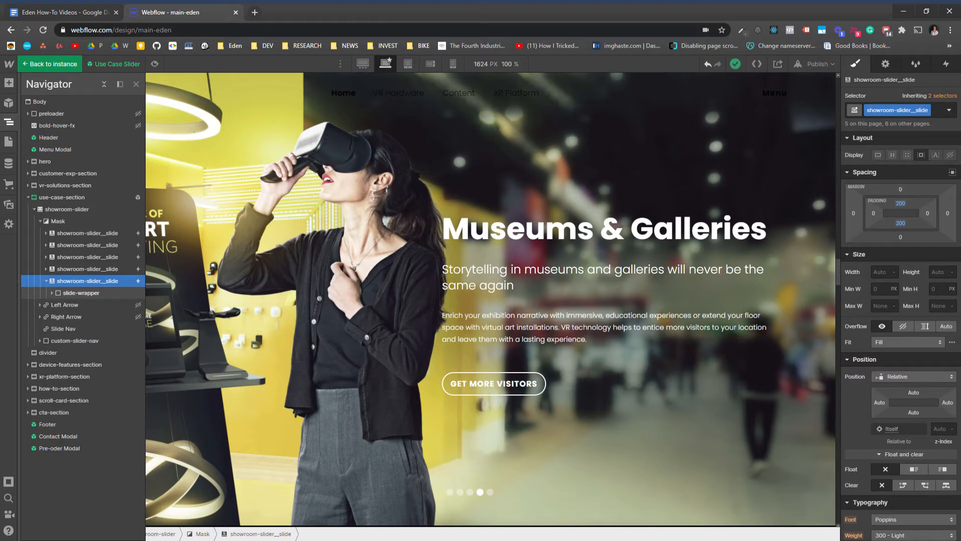
click(81, 293)
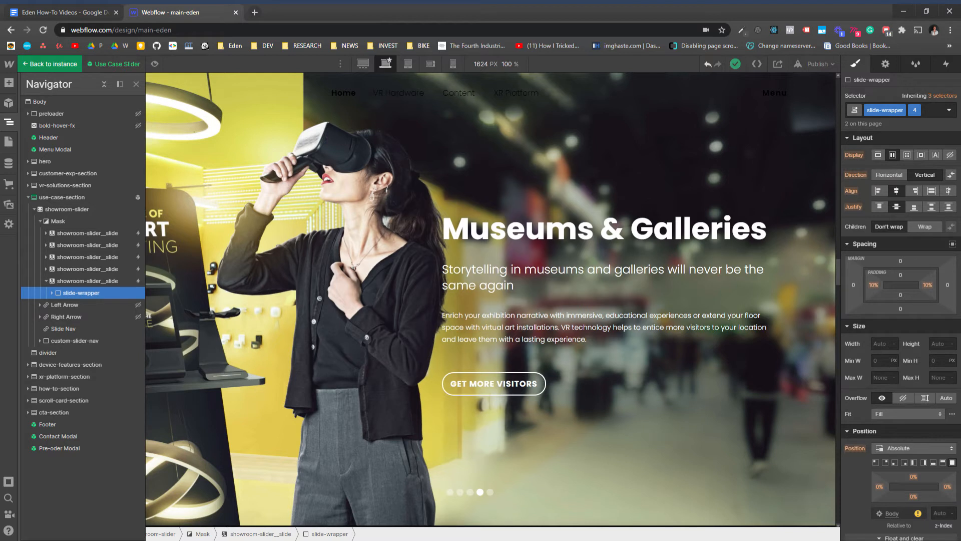
click(931, 110)
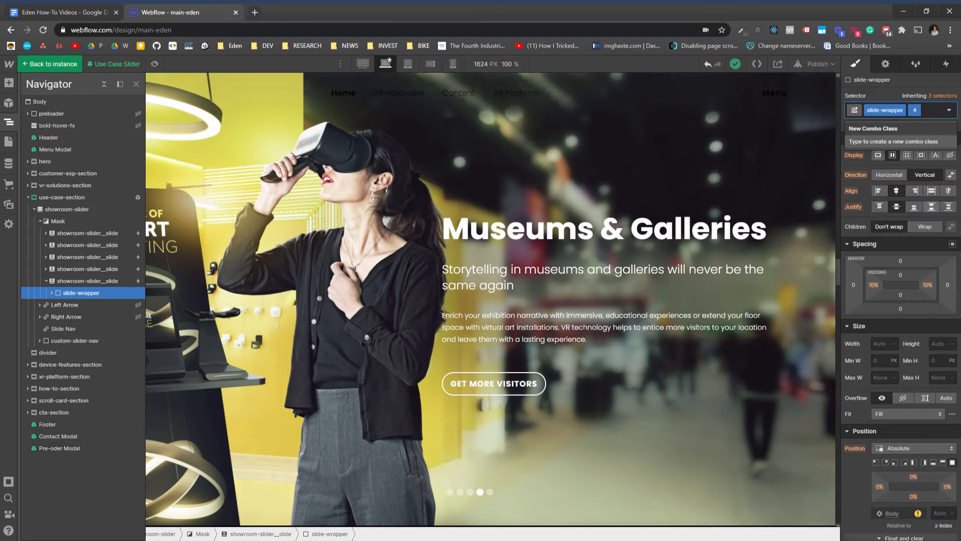
scroll(901, 341, down, 10)
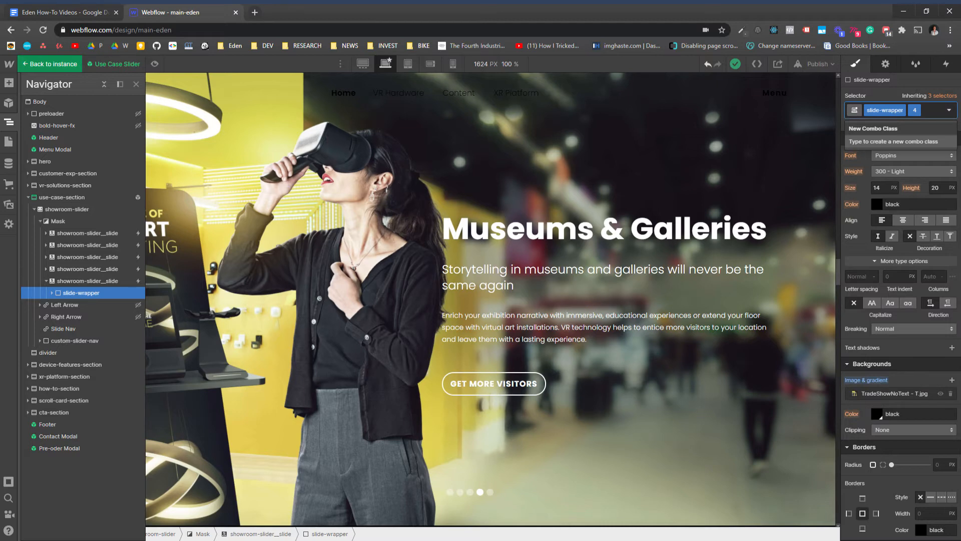
scroll(901, 341, up, 10)
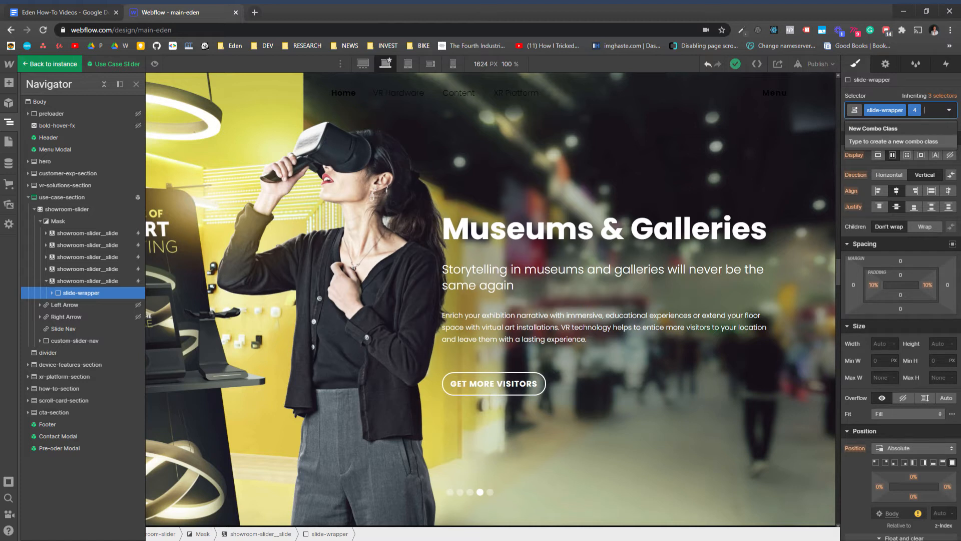
key(BackSpace)
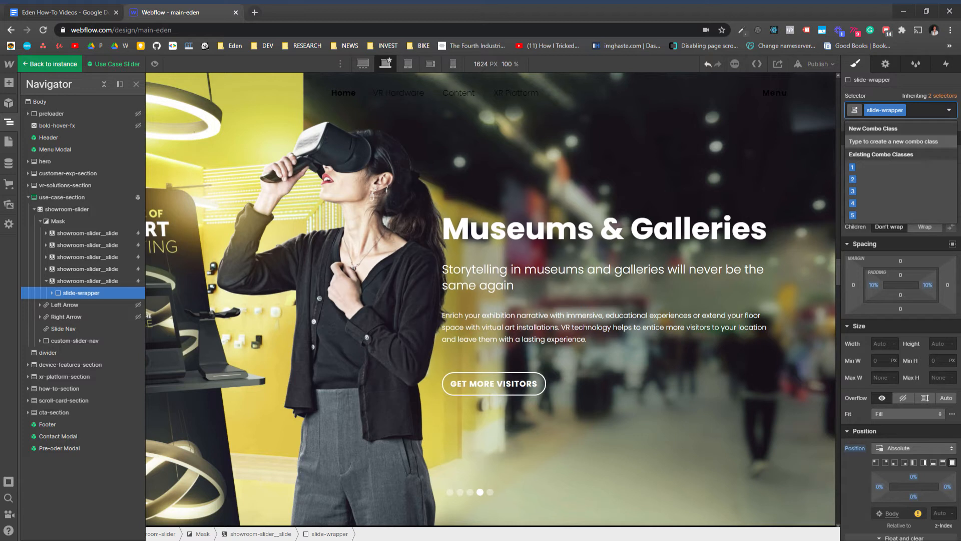
text(5)
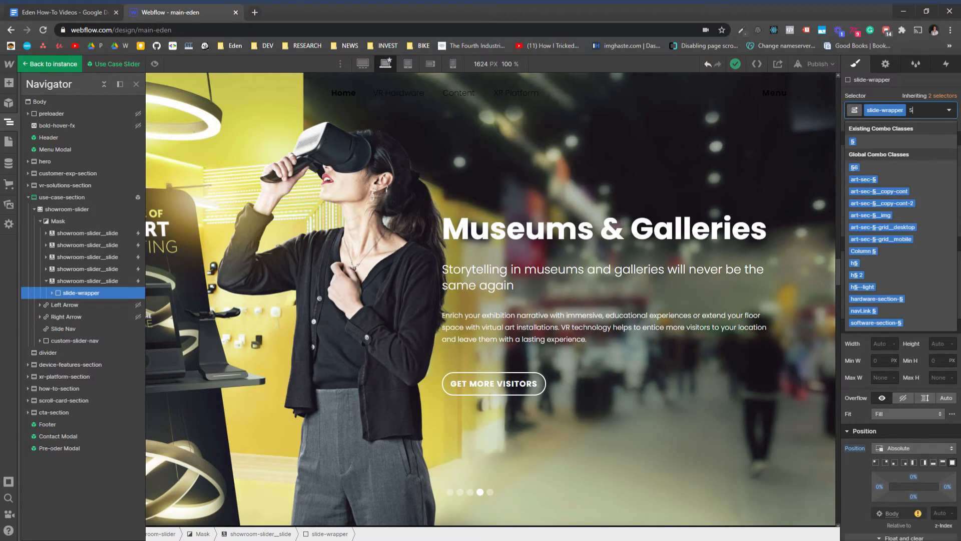
key(Return)
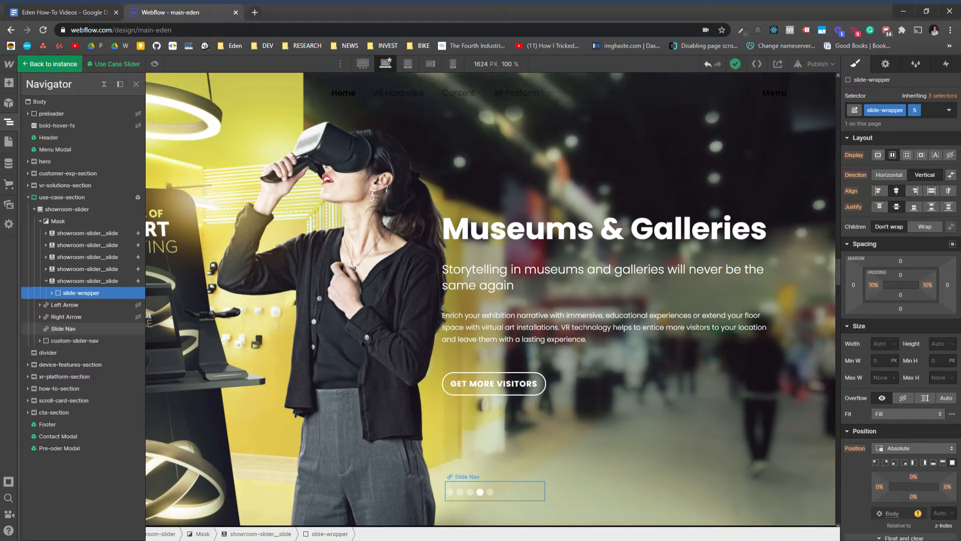
- Display the fifth slide on the canvas and replace its slide-wrapper's background image with RetailCarShowroomNoText - T.png
click(490, 492)
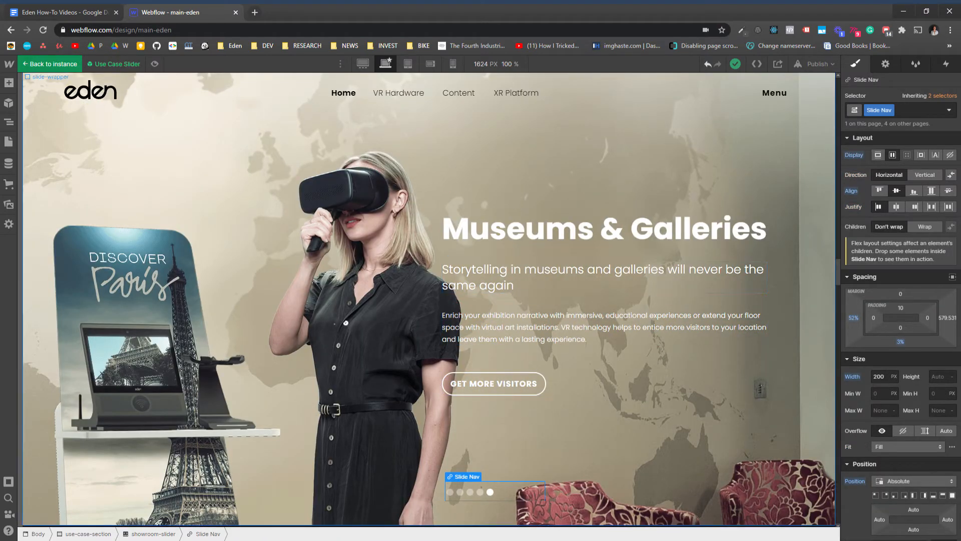
click(8, 122)
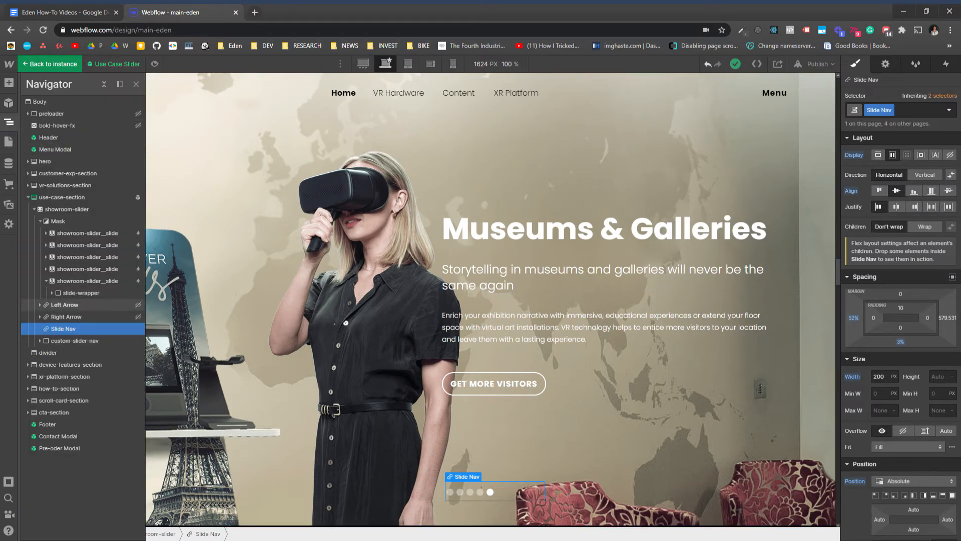
click(80, 293)
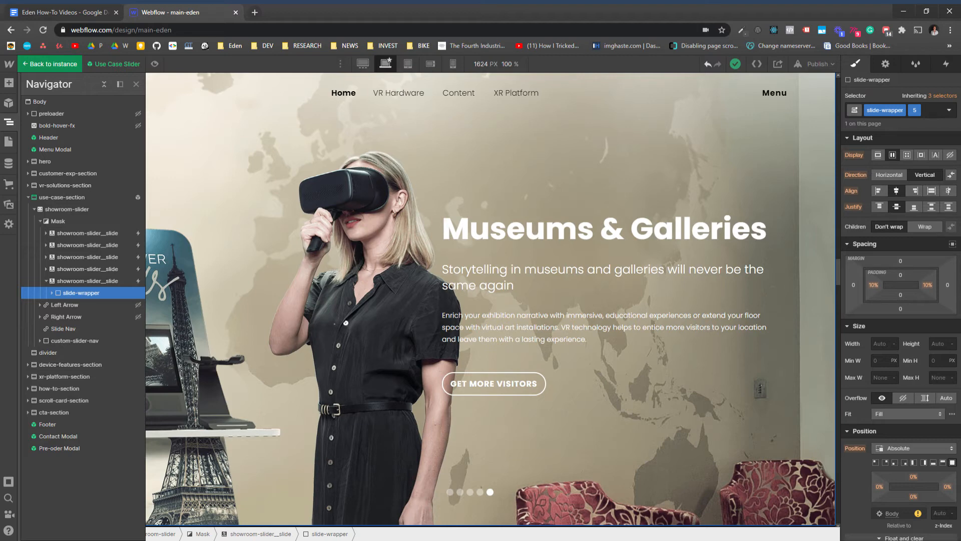
scroll(903, 222, down, 7)
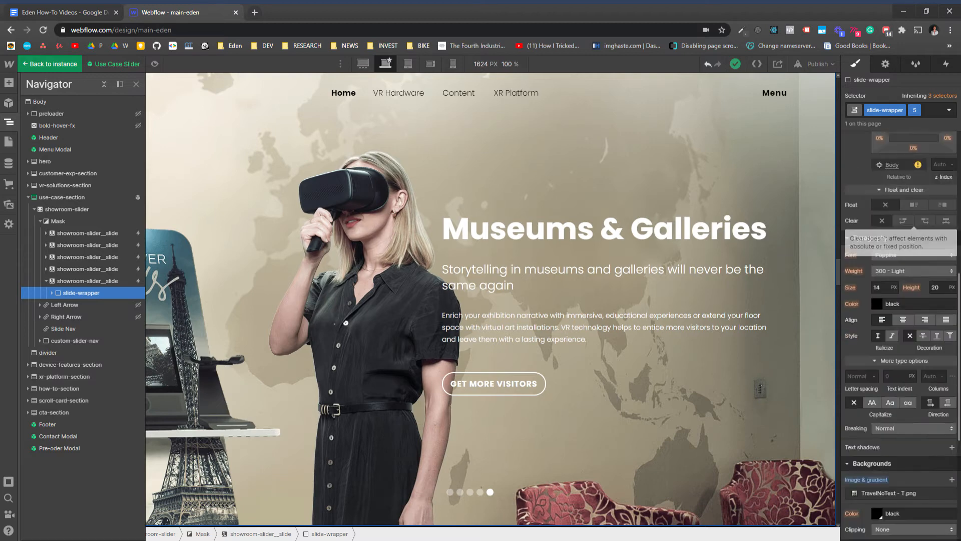
scroll(901, 231, down, 4)
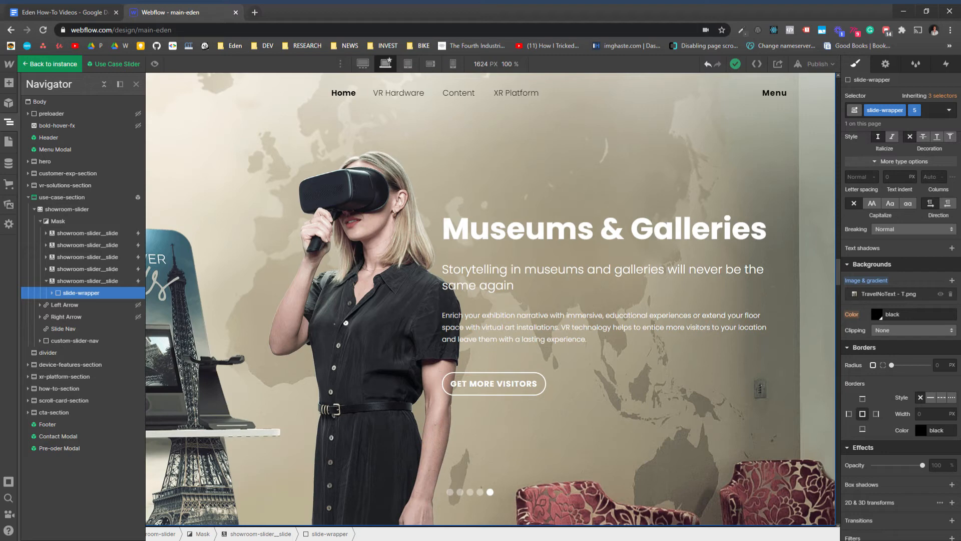
click(889, 294)
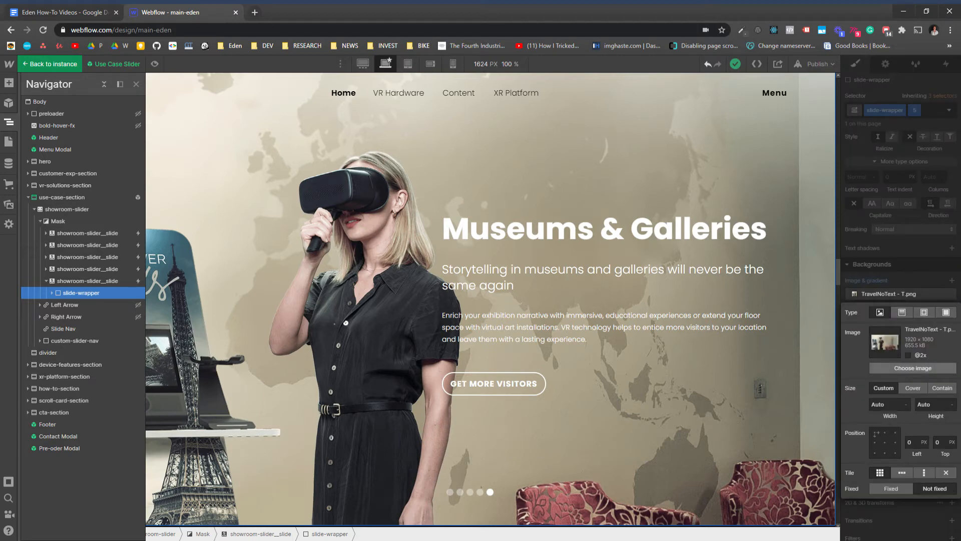
key(Escape)
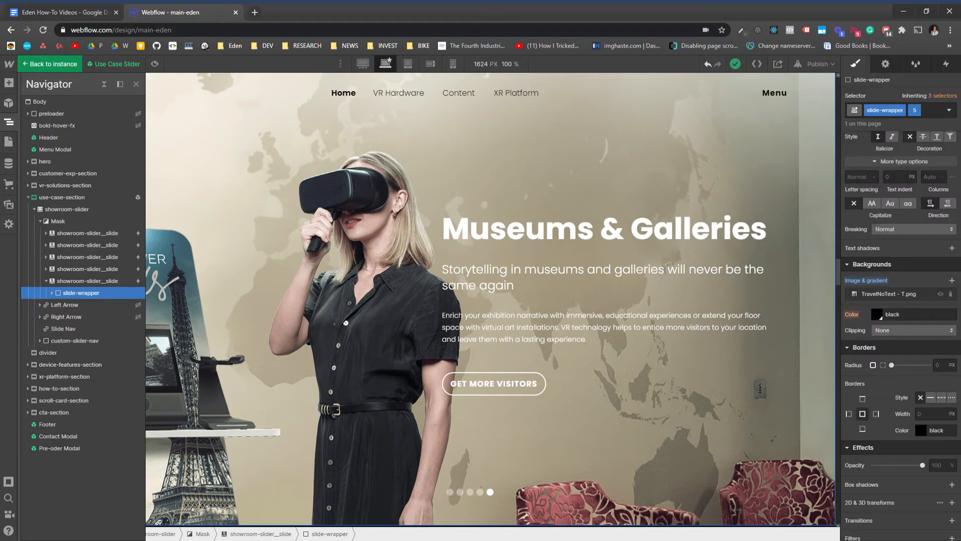
click(889, 294)
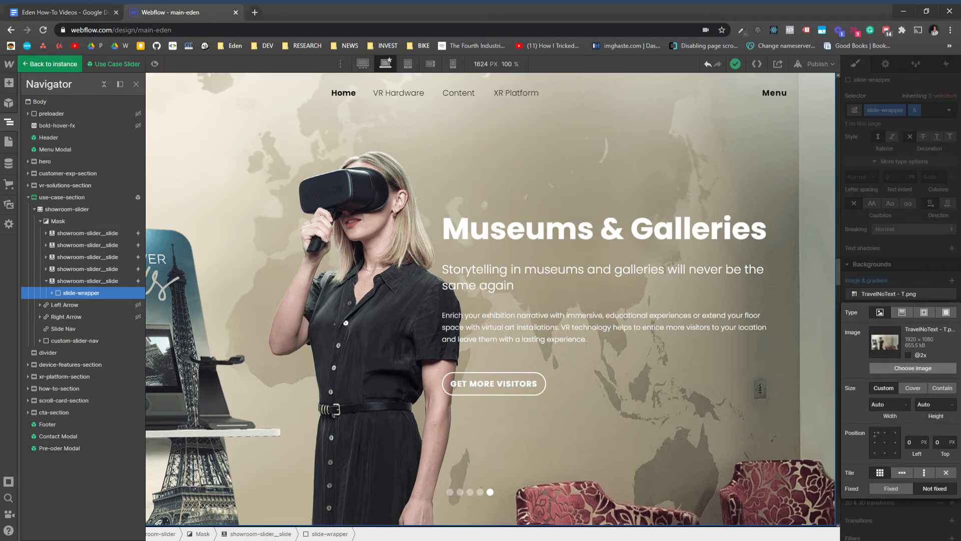
click(914, 368)
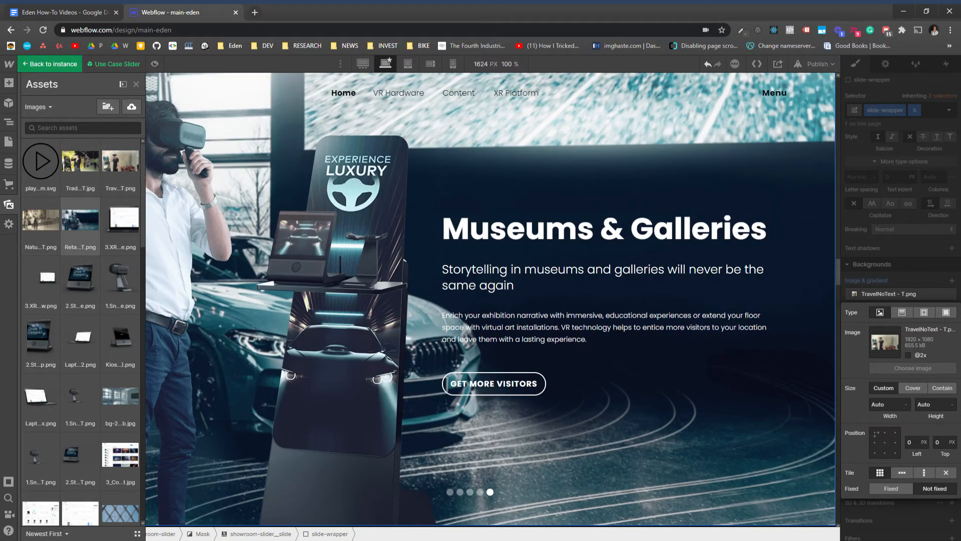
click(80, 220)
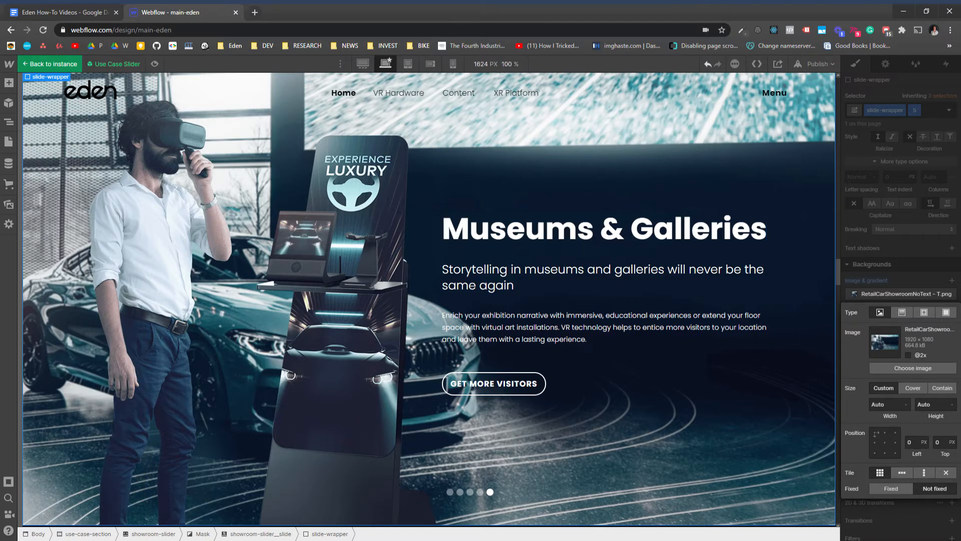
key(Escape)
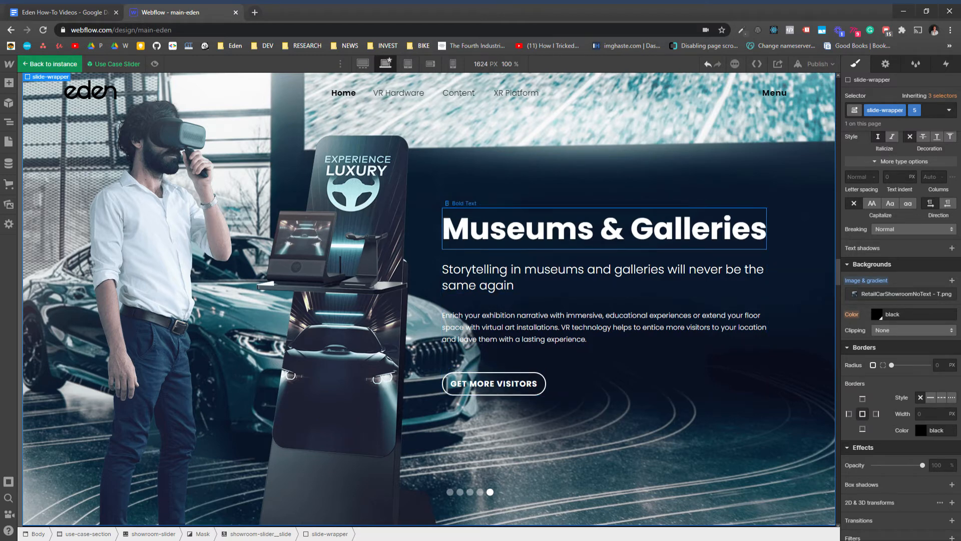
- Replace the fifth slide's "Museums & Galleries" heading with "Use Case"
double_click(489, 226)
key(ctrl+a)
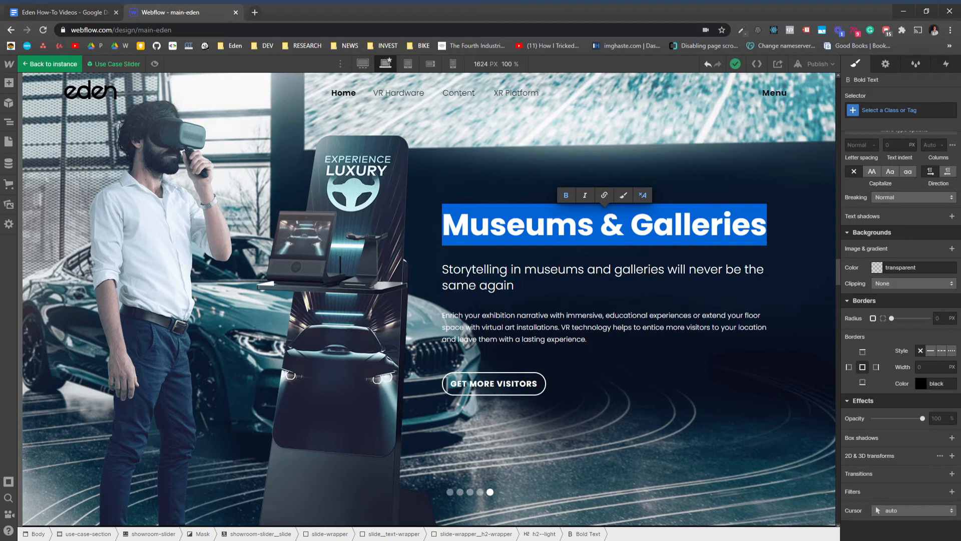
text(Us)
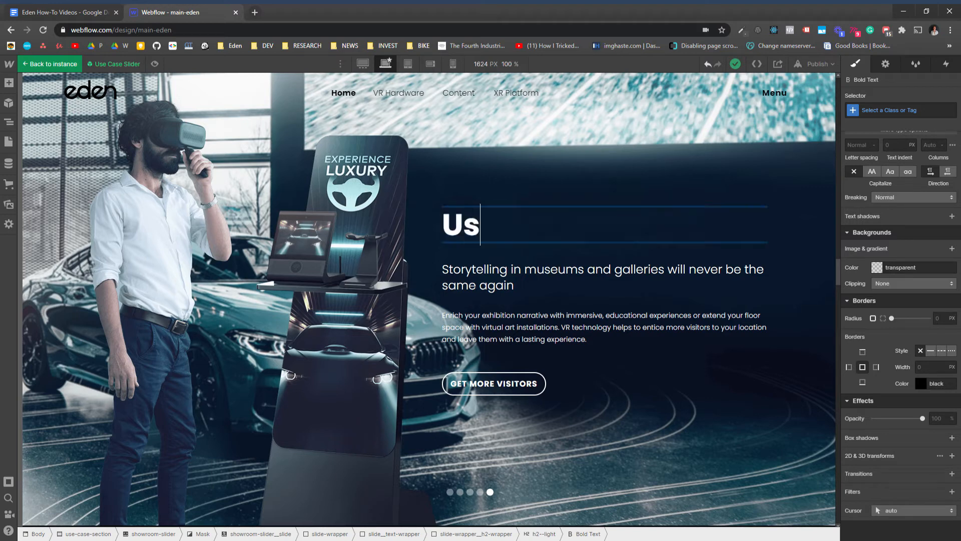
text(e Case)
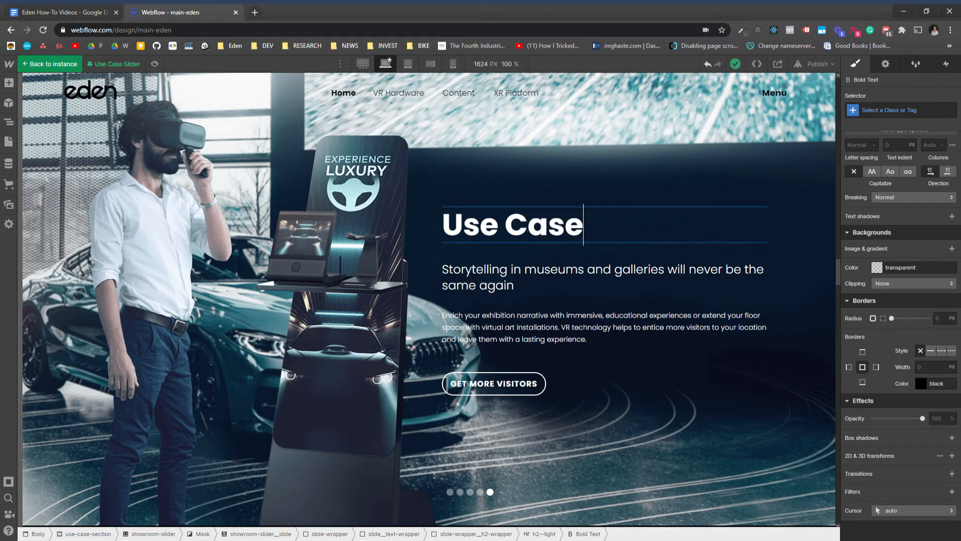
- Replace the fifth slide's lead text with "Sub Heading" and its body paragraph with "Body Copy"
key(Escape)
double_click(604, 277)
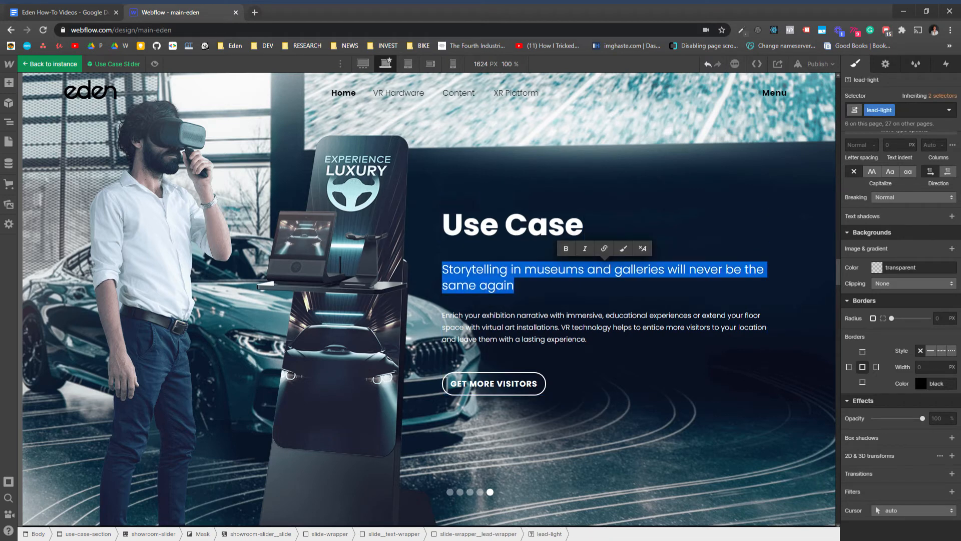
text(Sub)
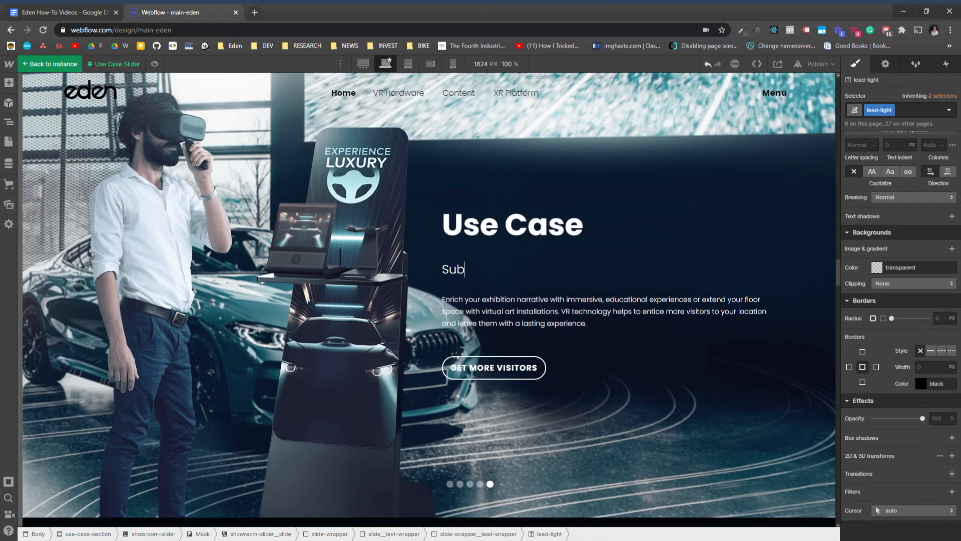
text( Heading)
double_click(491, 311)
key(ctrl+a)
text(Body Copy)
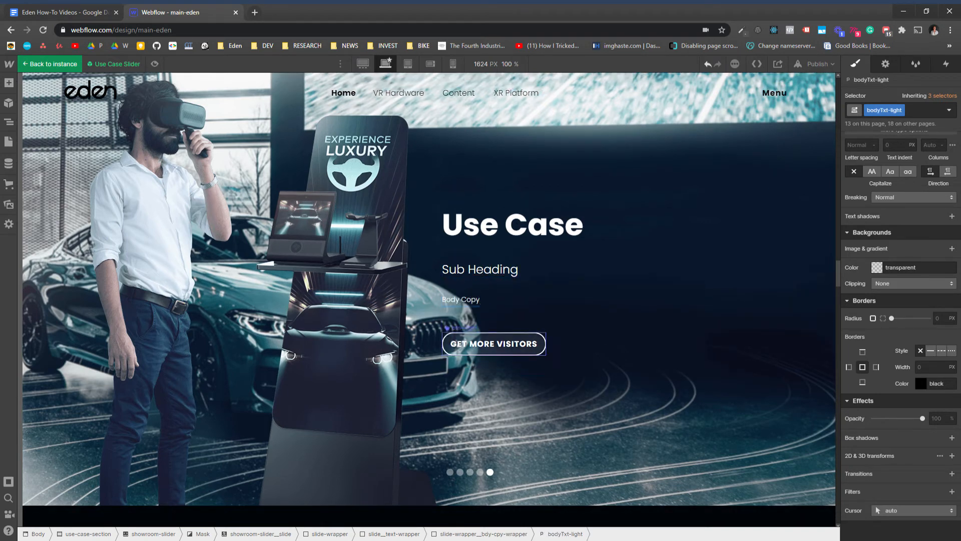
- Replace the "Get More Visitors" button text on the fifth slide with "CTA"
double_click(494, 345)
text(CTA)
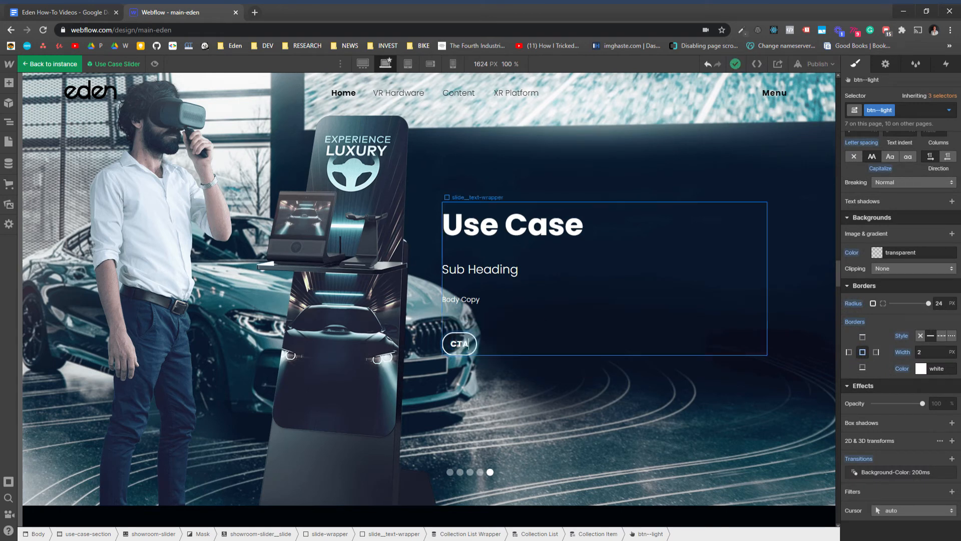
click(494, 344)
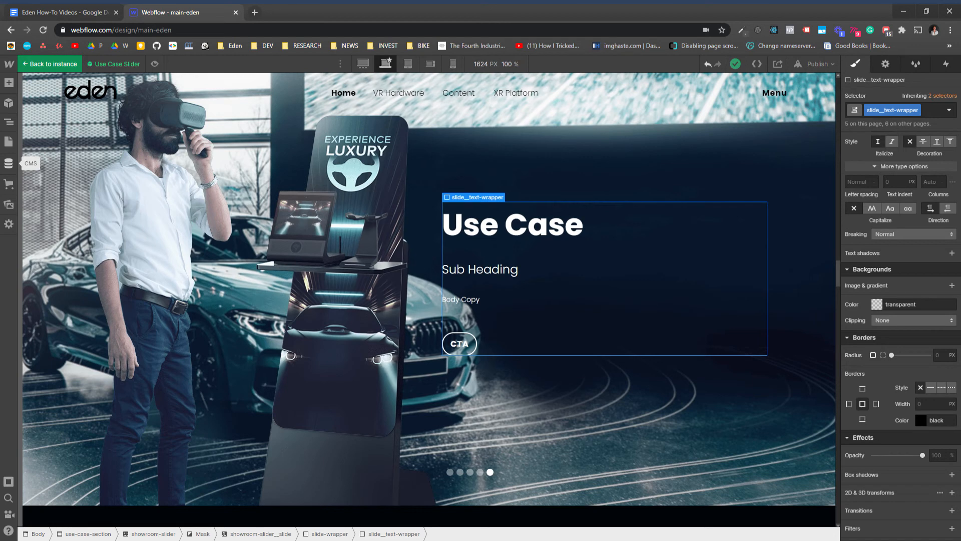
- Examine the order of the items in the Use Case Templates CMS collection and return to the Home page's slide
click(9, 163)
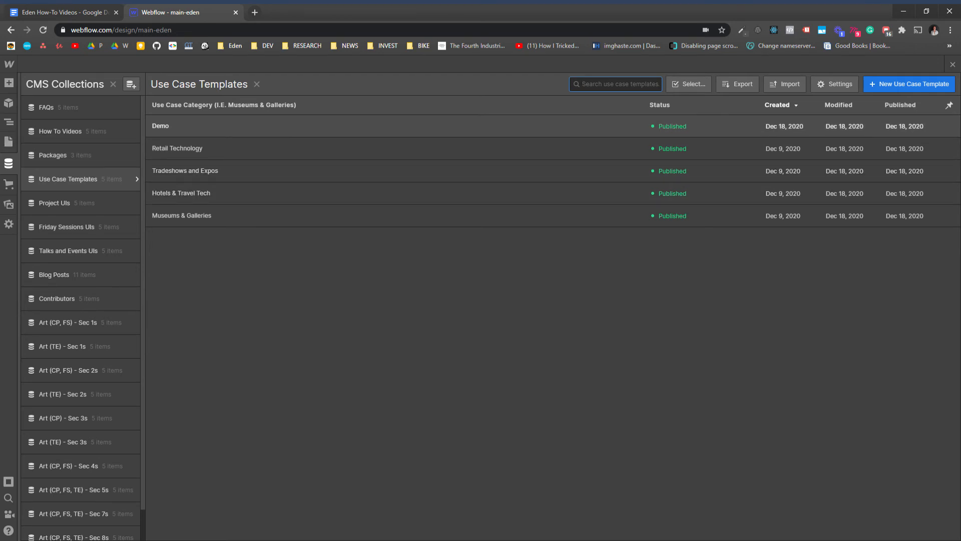
click(8, 142)
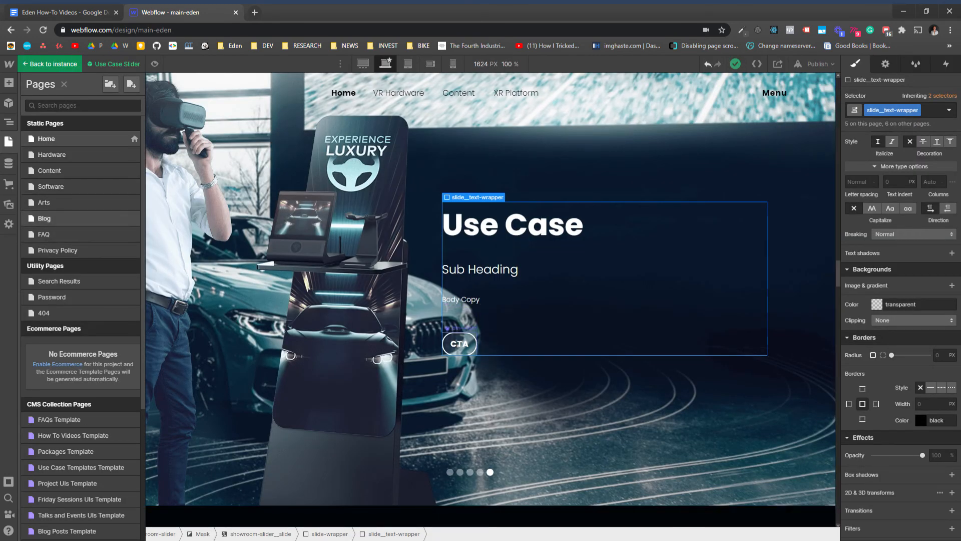
click(44, 219)
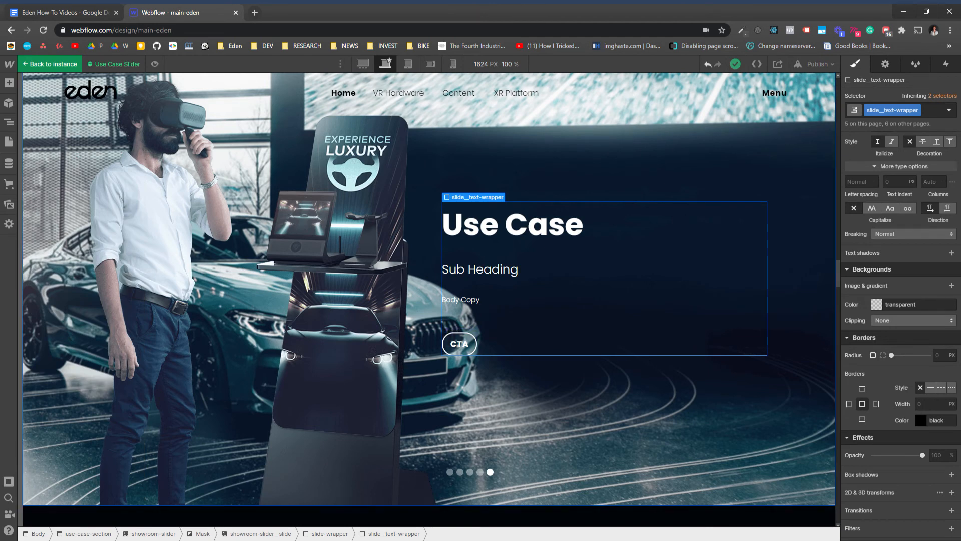
- Set the item limit of the Collection List Wrapper around the fifth slide's CTA button to start at 5
click(8, 122)
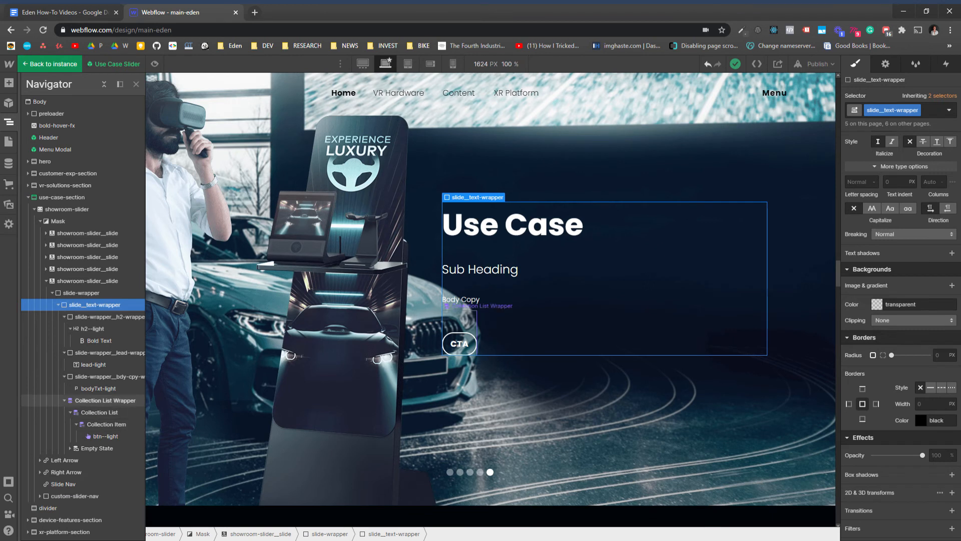
click(105, 401)
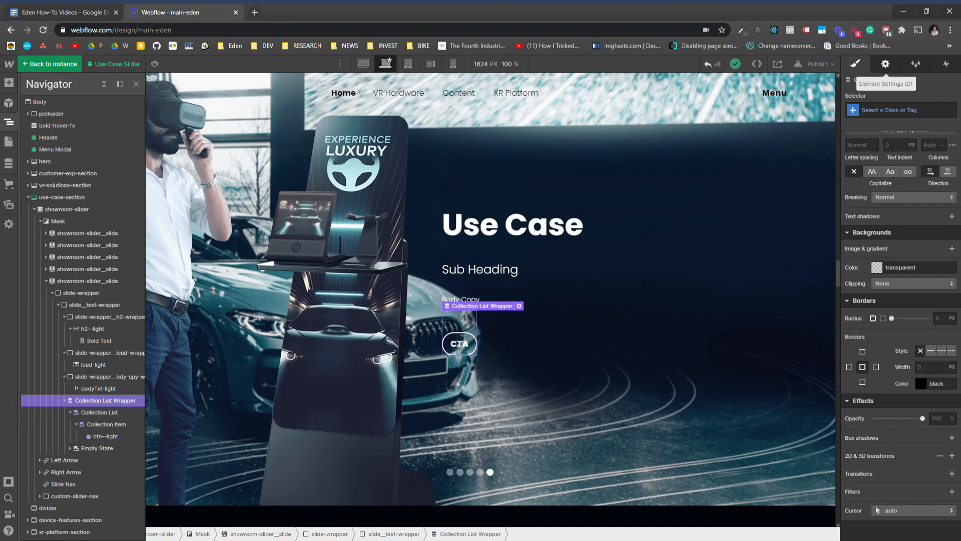
click(886, 64)
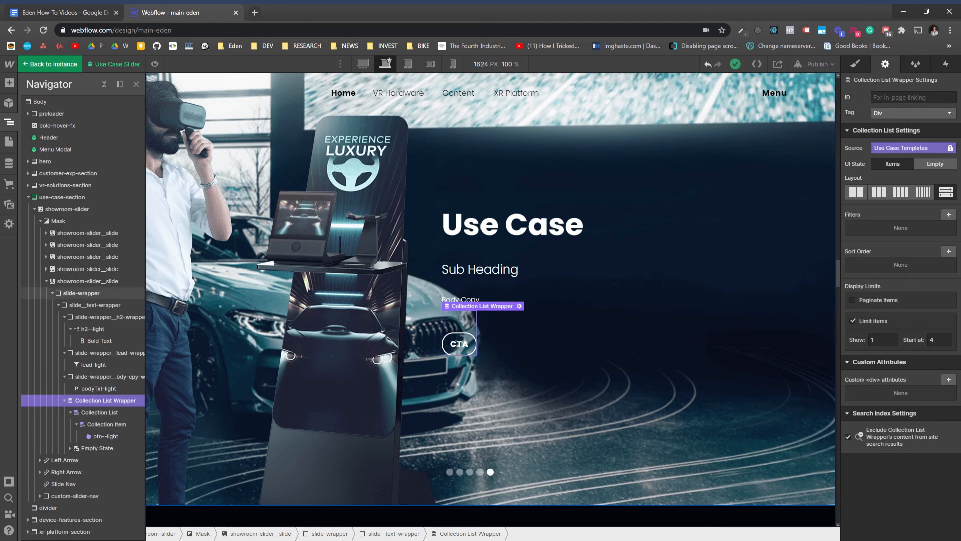
click(63, 483)
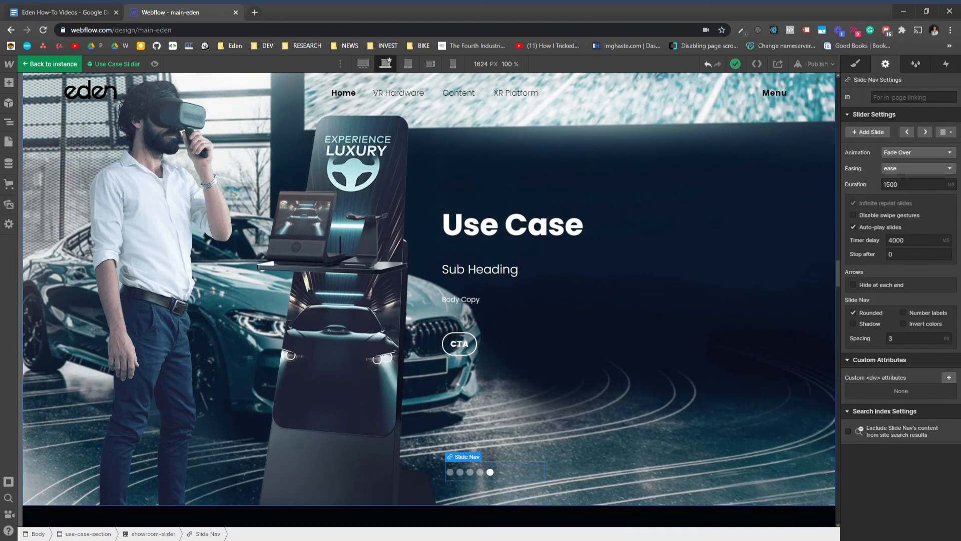
click(9, 122)
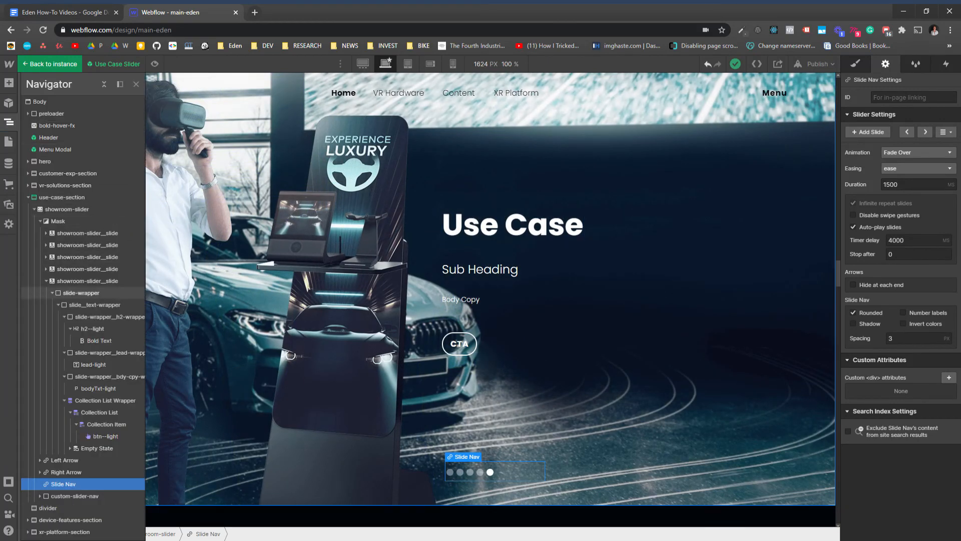
click(105, 400)
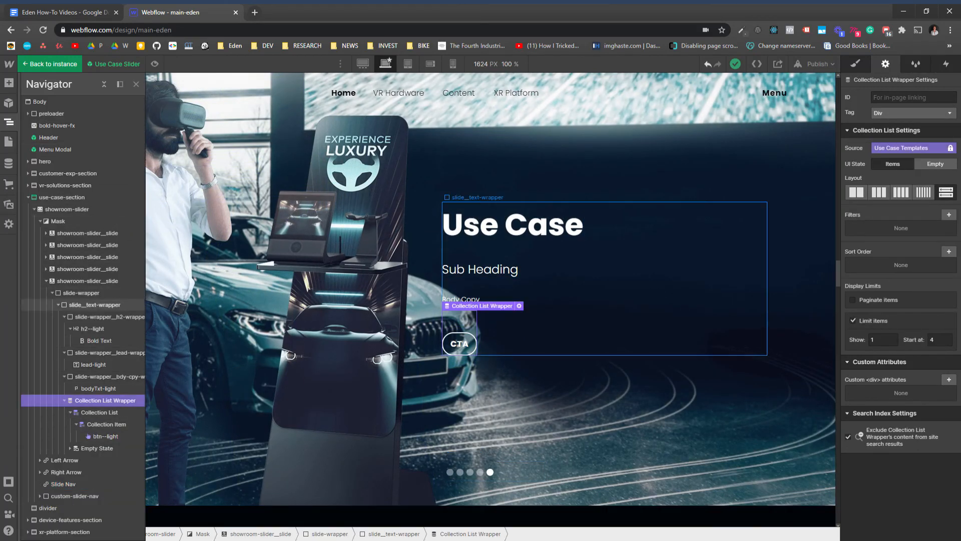
click(940, 339)
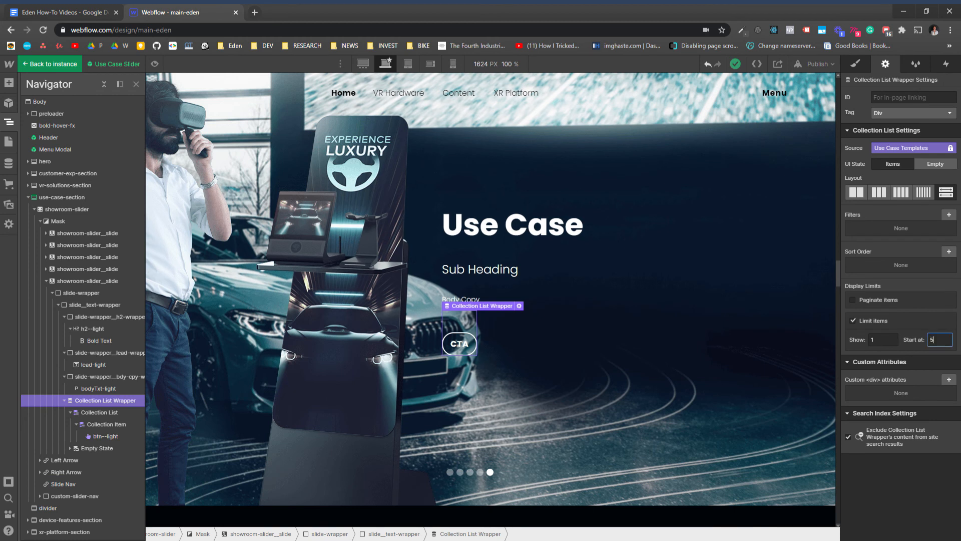
text(5)
key(Return)
click(600, 325)
click(601, 393)
scroll(601, 393, up, 1)
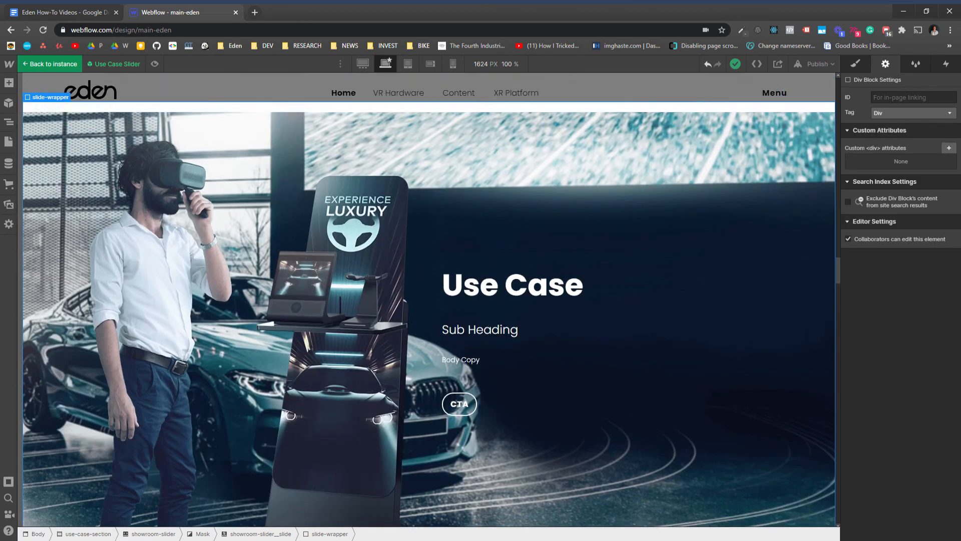
scroll(428, 300, down, 1)
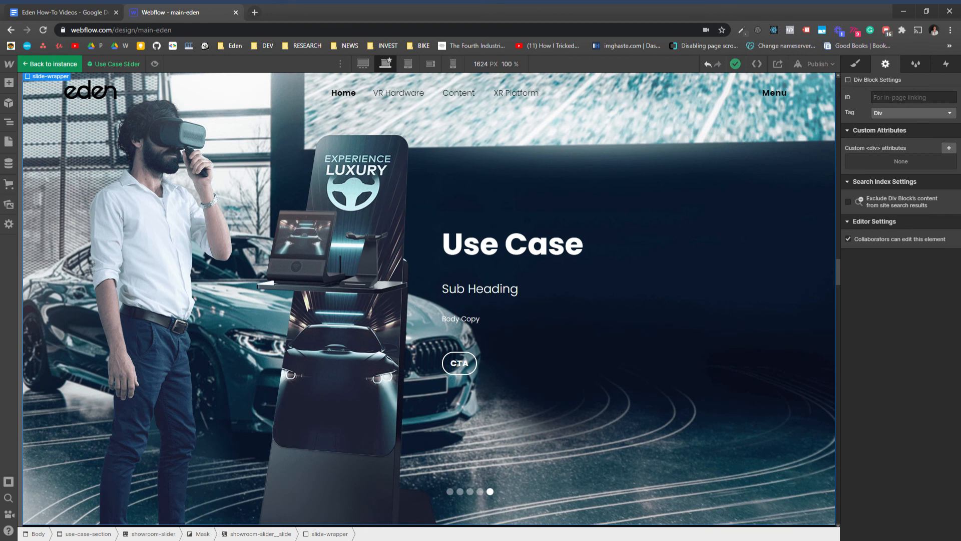